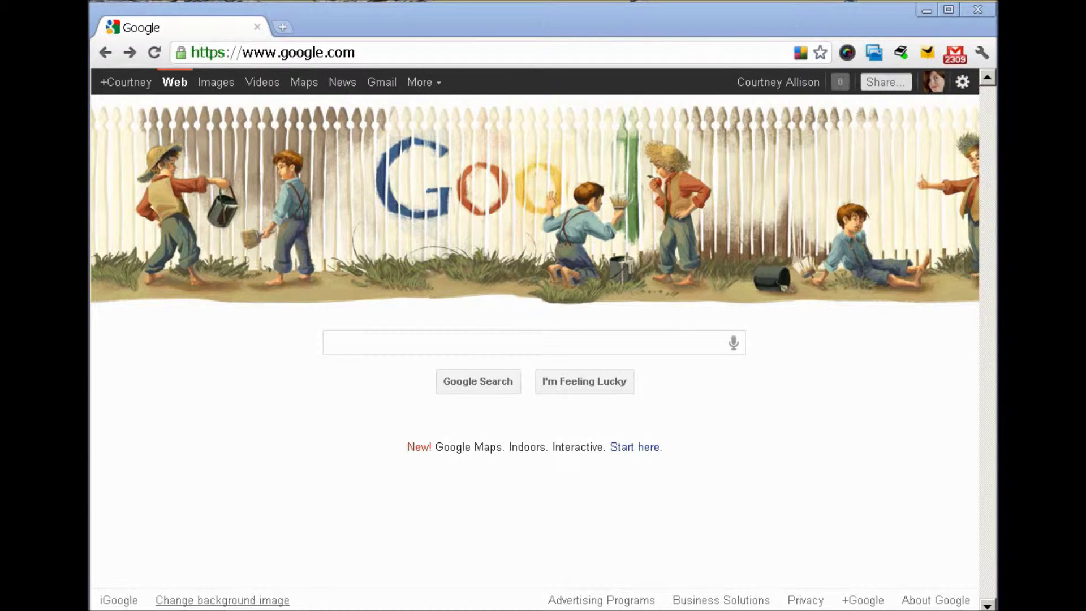
Try and clear practice Google queries such as 'I am!', 'Always...' and 'Keywords Keywords Keywords!!!'
left_click(663, 337)
type("I a")
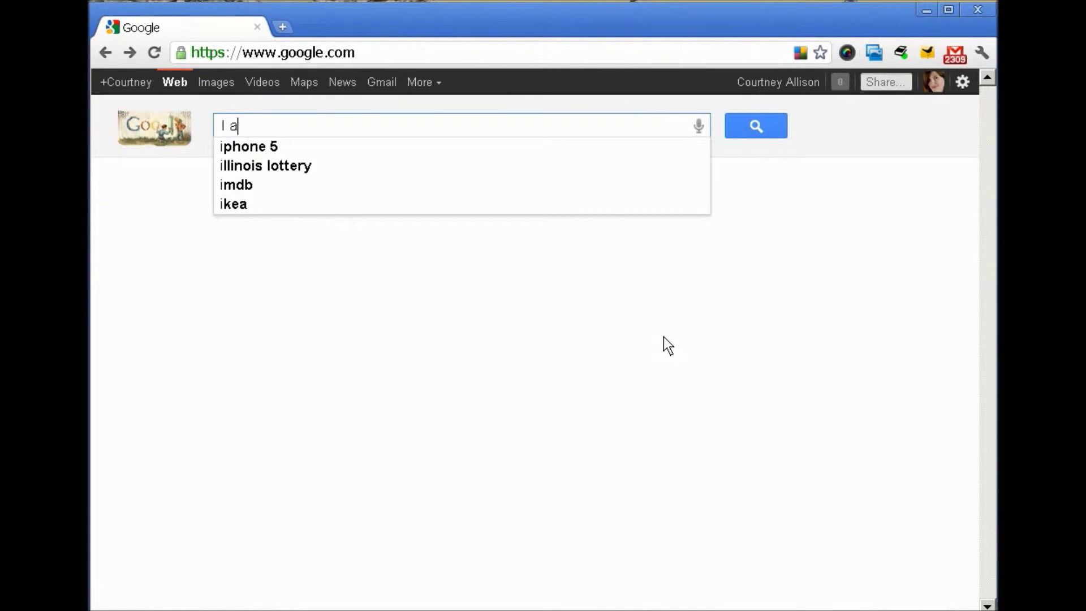
type("m!")
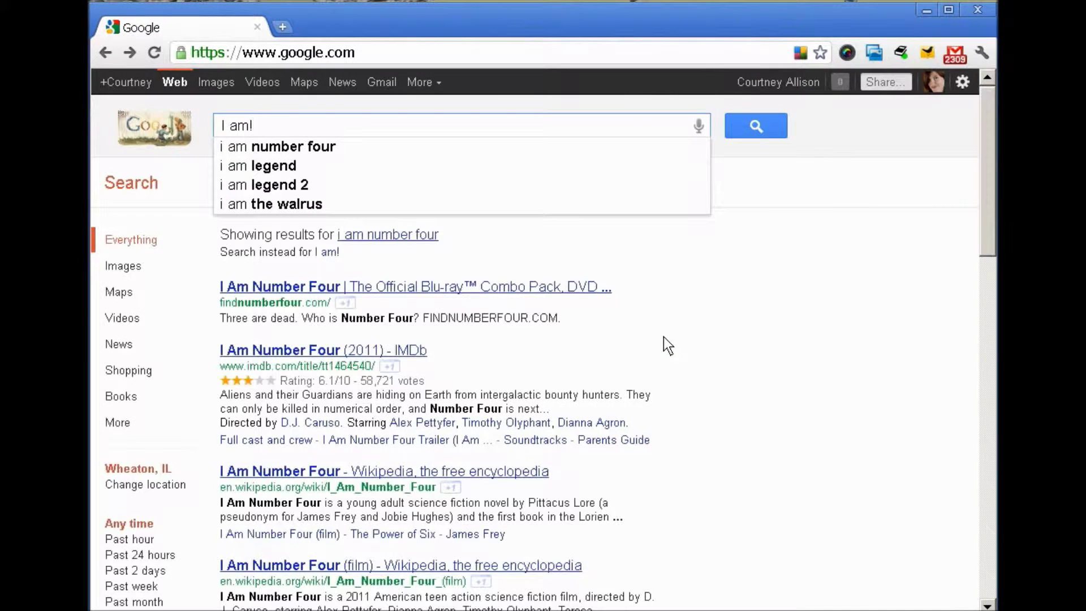
key("BackSpace")
key("BackSpace")
key("BackSpace")
key("BackSpace")
key("BackSpace")
type("A")
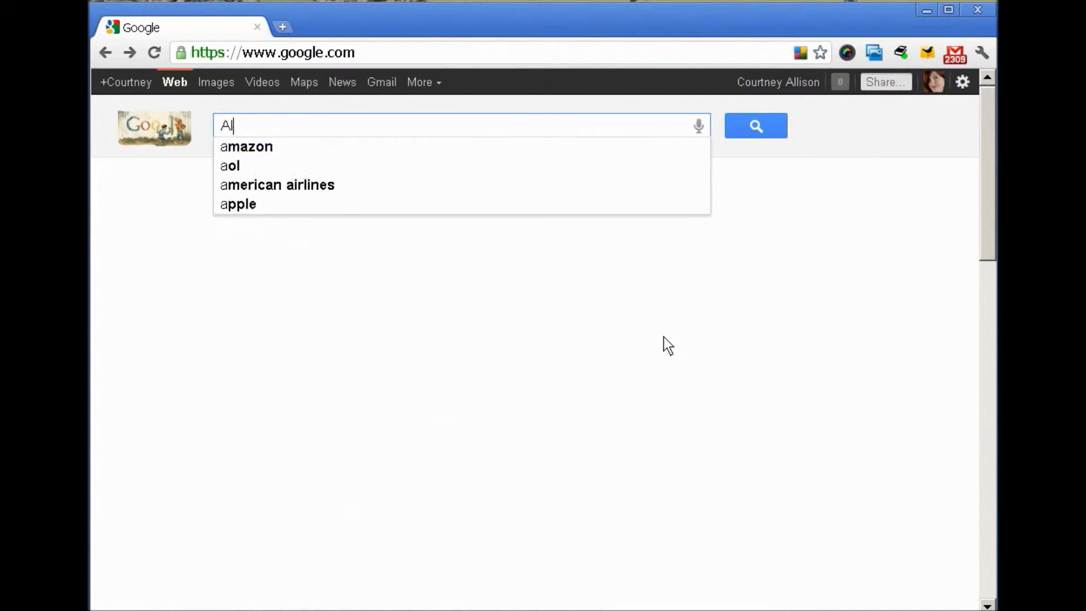
type("lways...")
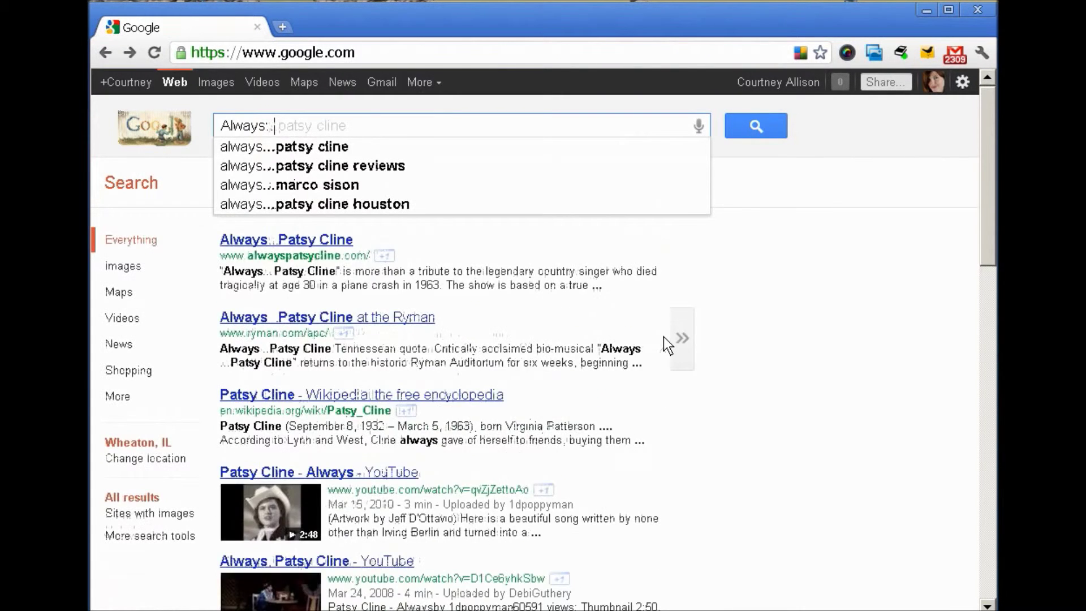
key("BackSpace")
key("BackSpace")
key("BackSpace")
key("BackSpace")
key("BackSpace")
key("BackSpace")
key("BackSpace")
key("BackSpace")
key("BackSpace")
type("I'm an ")
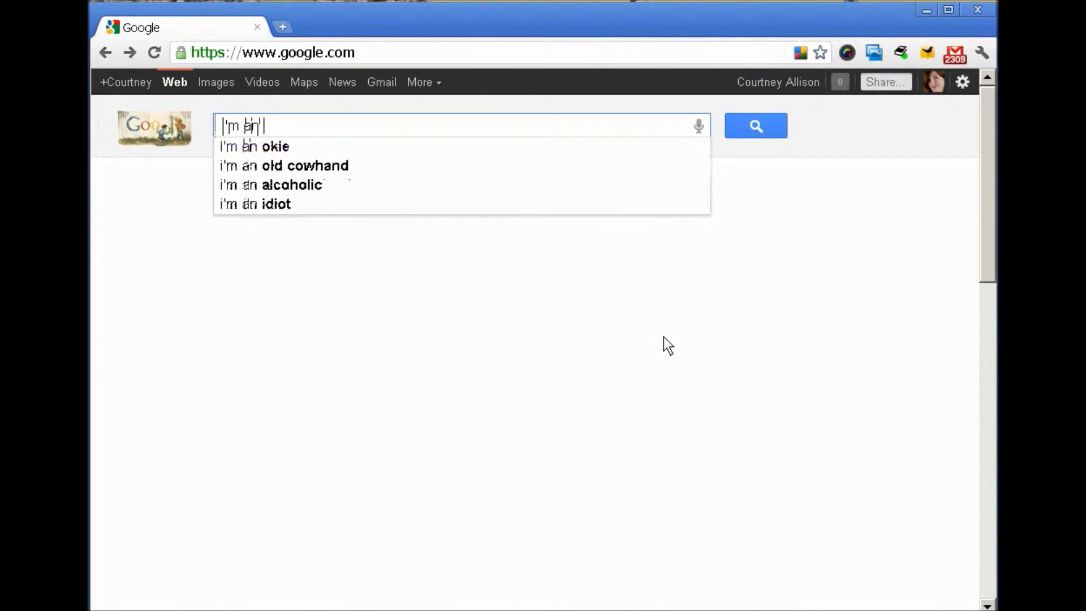
type("expert at")
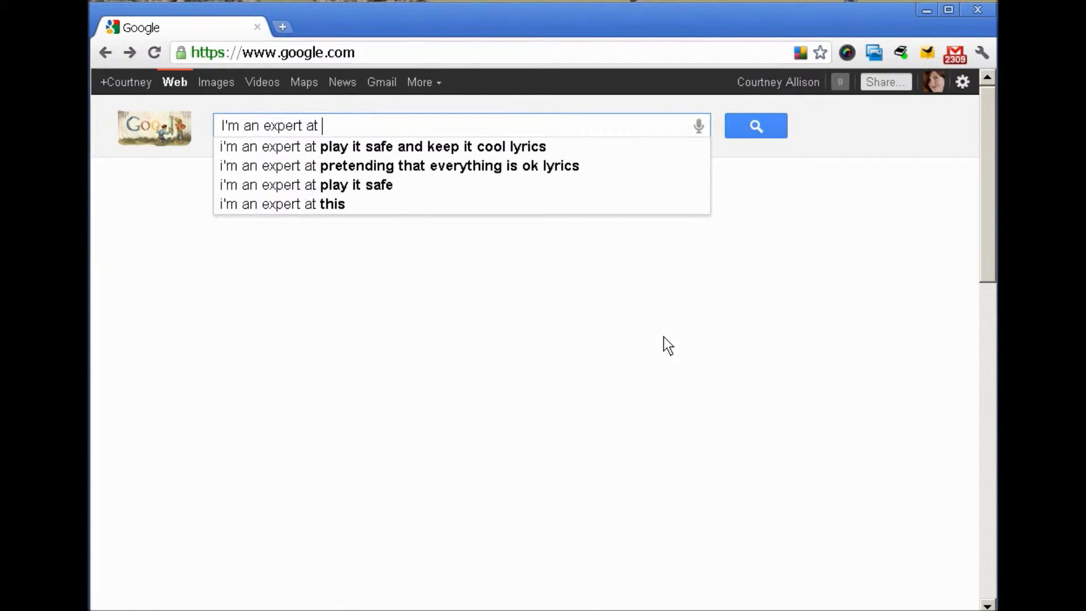
type(" keyw")
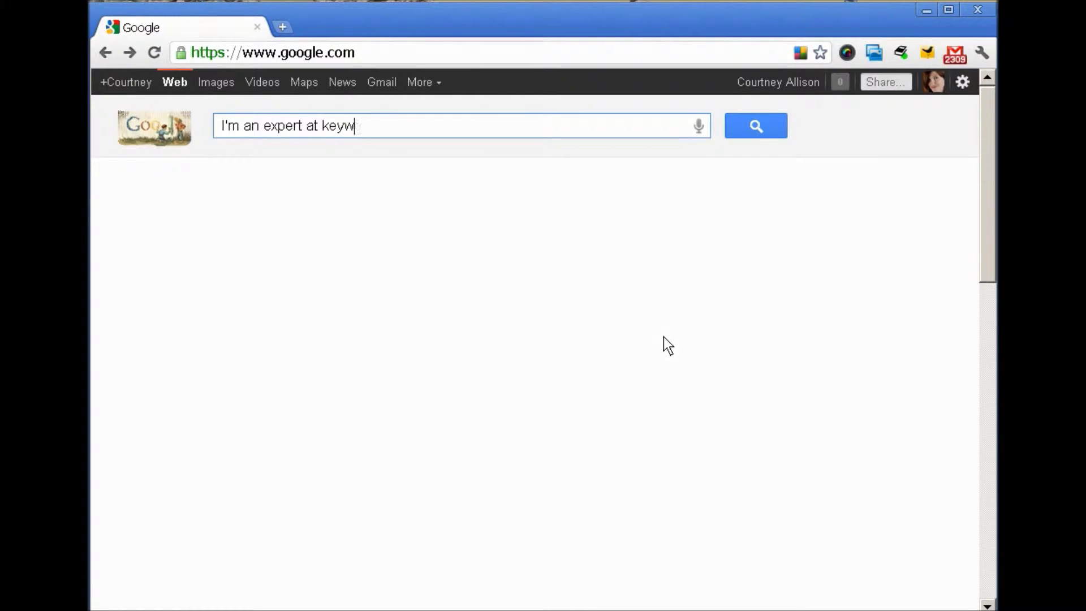
type("ords..")
key("Return")
type("..")
key("BackSpace")
key("BackSpace")
key("BackSpace")
key("BackSpace")
key("BackSpace")
key("BackSpace")
key("BackSpace")
key("BackSpace")
key("BackSpace")
key("BackSpace")
key("BackSpace")
key("BackSpace")
key("BackSpace")
key("BackSpace")
key("BackSpace")
key("BackSpace")
key("BackSpace")
key("BackSpace")
key("BackSpace")
key("BackSpace")
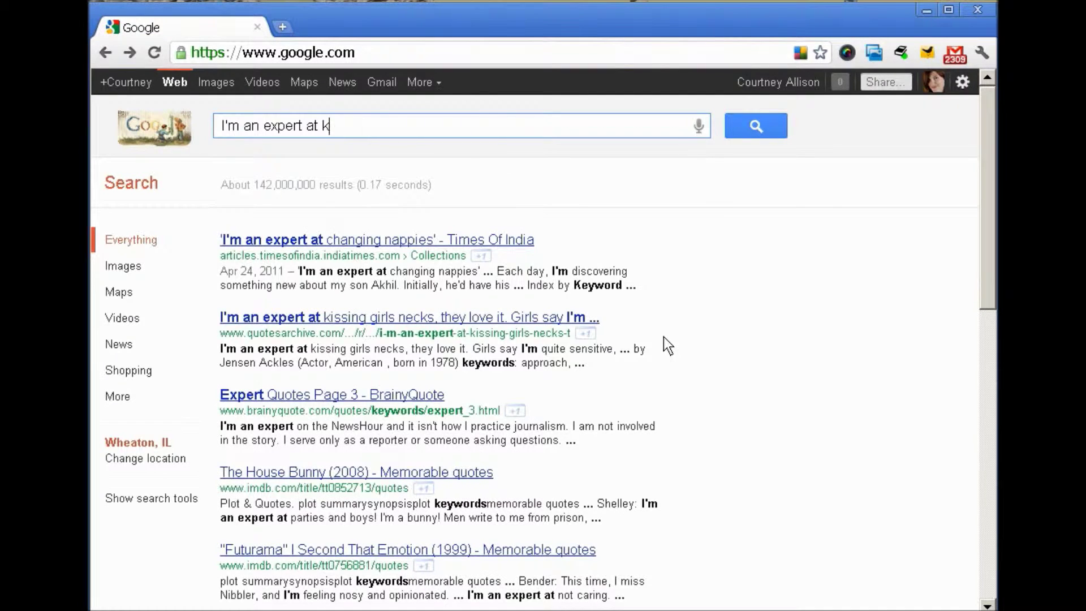
type("Keywor")
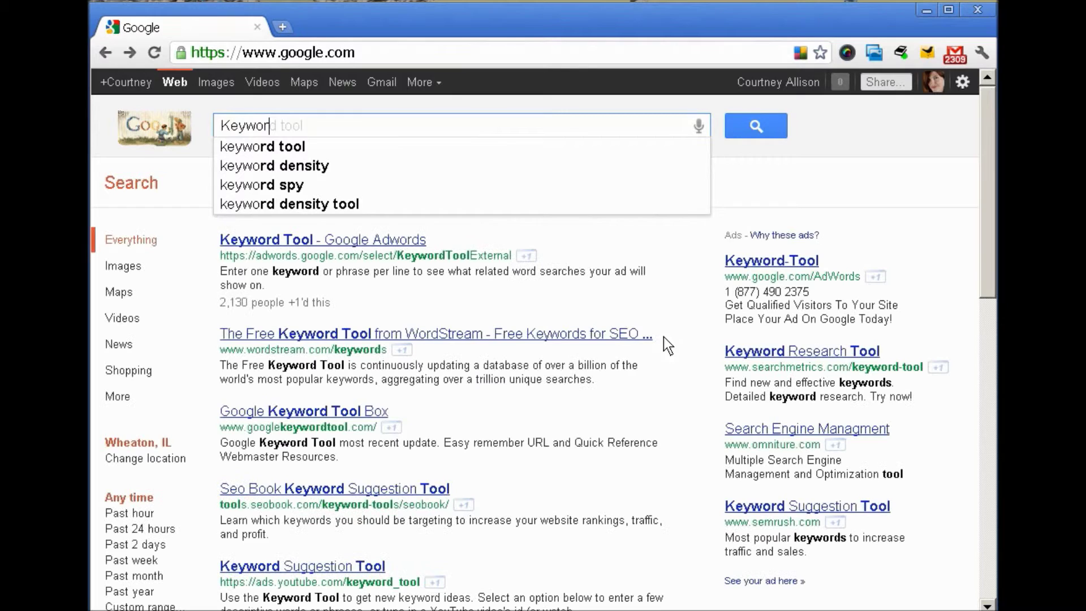
type("ds Keywords Keywords K")
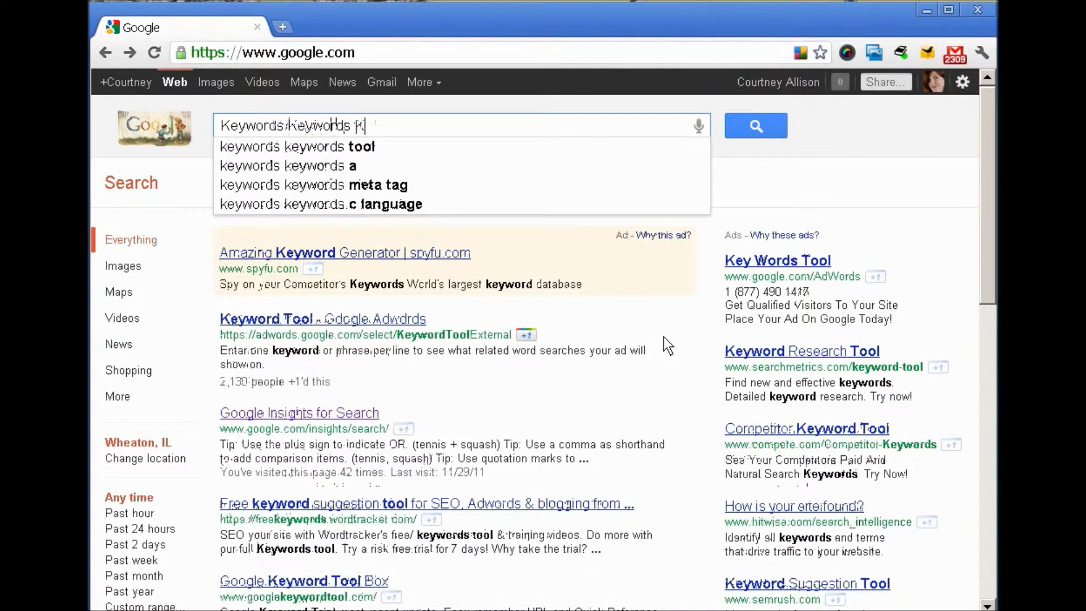
type("!!!")
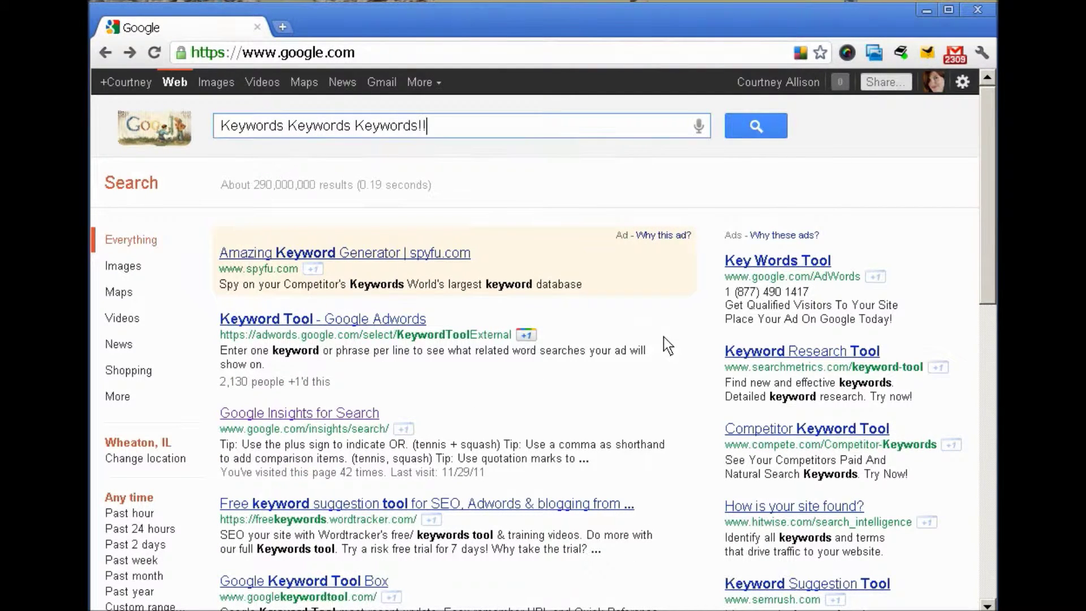
key("BackSpace")
key("BackSpace")
key("BackSpace")
key("BackSpace")
key("BackSpace")
key("BackSpace")
key("BackSpace")
key("BackSpace")
key("BackSpace")
key("BackSpace")
key("BackSpace")
key("BackSpace")
key("BackSpace")
key("BackSpace")
key("BackSpace")
key("BackSpace")
key("BackSpace")
key("BackSpace")
key("BackSpace")
key("BackSpace")
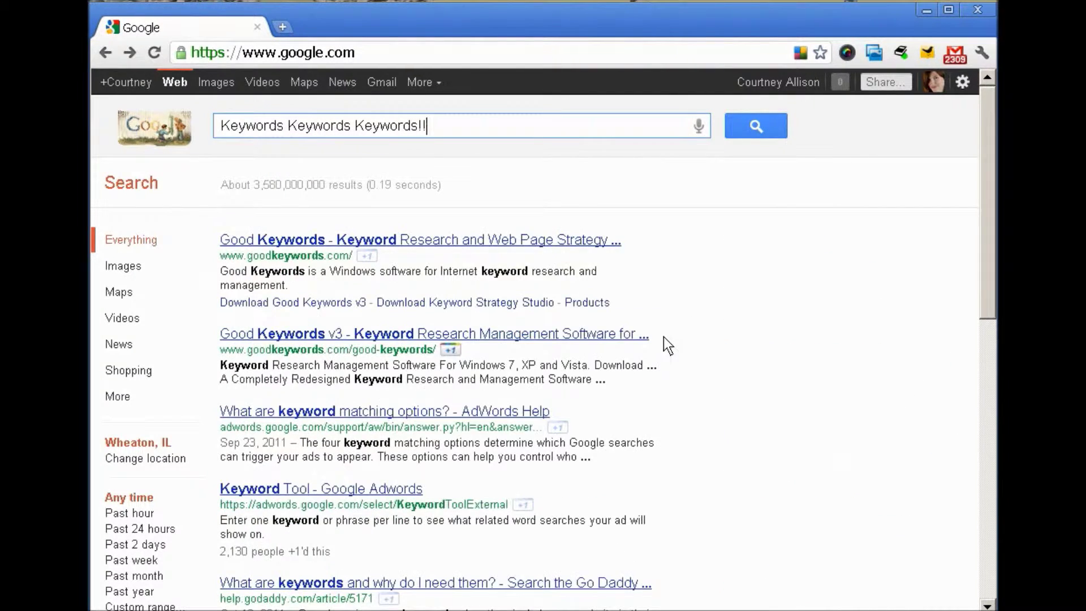
Search Google for 'insights' and go to the Google Insights for Search result
type("i")
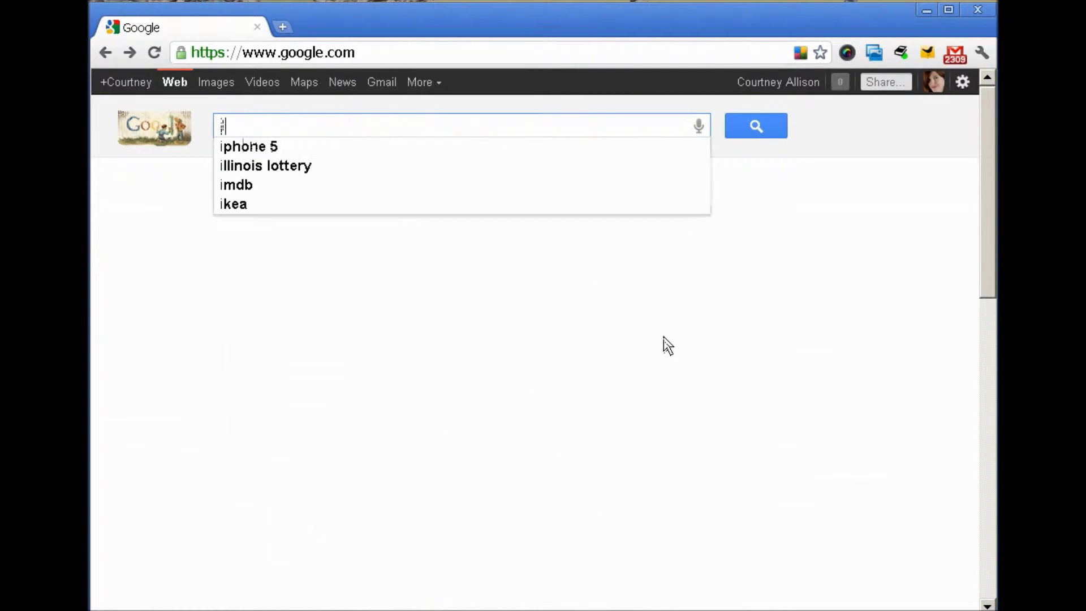
type("nsights")
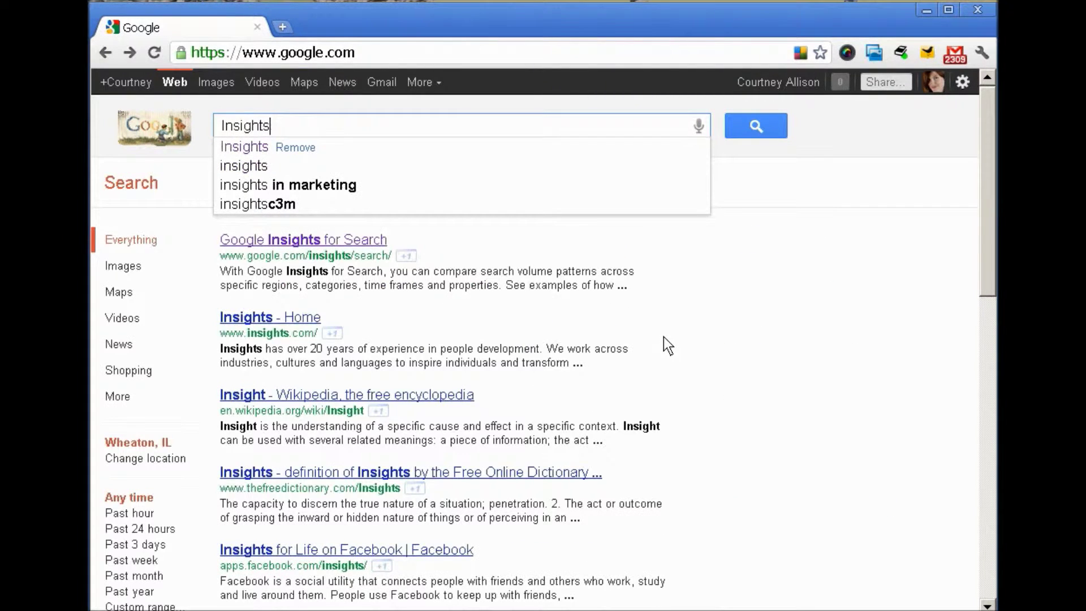
left_click(361, 241)
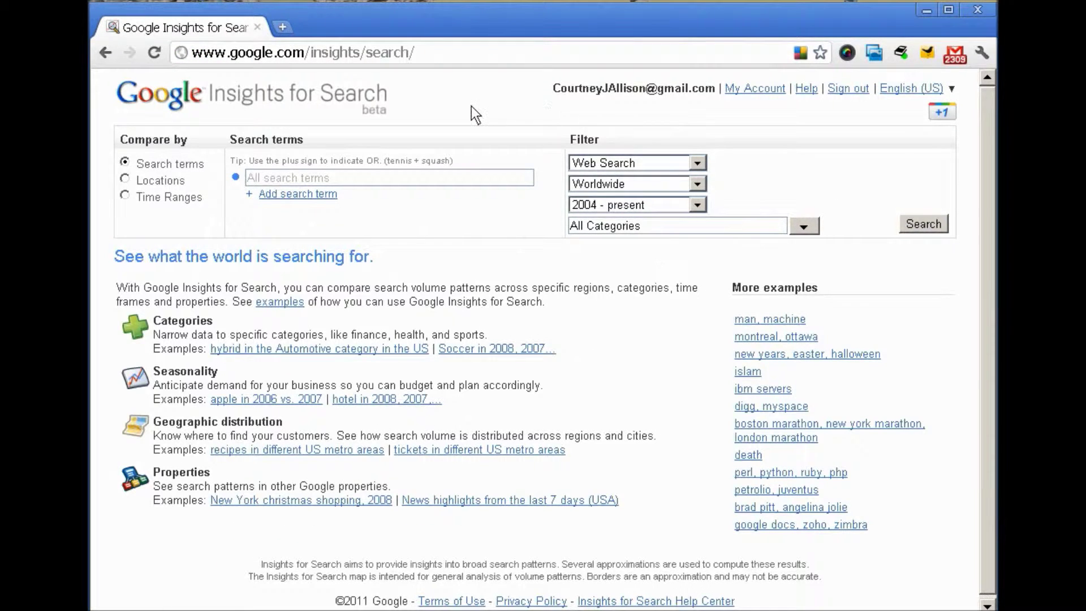
Type and clear sample terms '8-12 Keywords', '5-7 for every 100 words' and 'It's really this easy!!!'
left_click(398, 179)
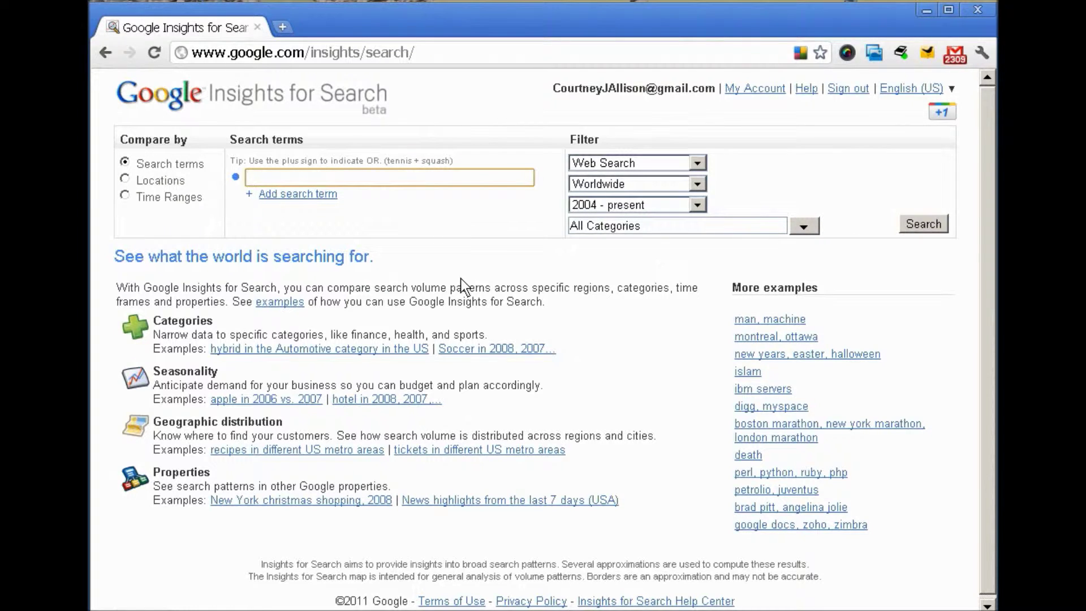
type("8")
type("-12 Ke")
type("yword")
key("BackSpace")
key("BackSpace")
key("BackSpace")
type("ords")
key("BackSpace")
key("BackSpace")
key("BackSpace")
key("BackSpace")
key("BackSpace")
key("BackSpace")
key("BackSpace")
key("BackSpace")
key("BackSpace")
key("BackSpace")
key("BackSpace")
key("BackSpace")
key("BackSpace")
type("5-7 for every 100 words")
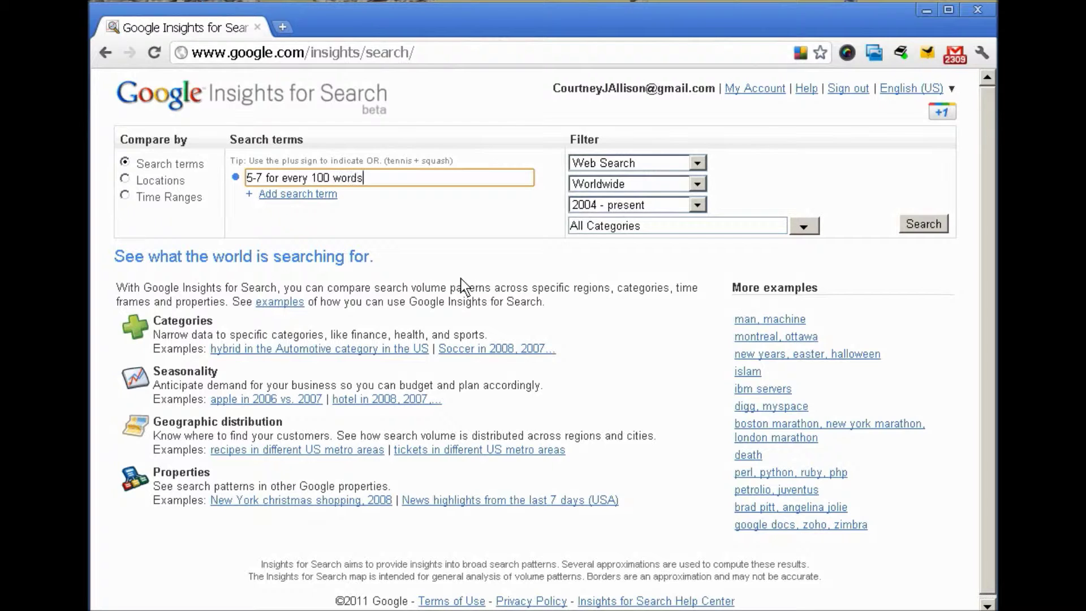
key("BackSpace")
key("BackSpace")
key("BackSpace")
key("BackSpace")
key("BackSpace")
key("BackSpace")
key("BackSpace")
key("BackSpace")
key("BackSpace")
key("BackSpace")
key("BackSpace")
key("BackSpace")
key("BackSpace")
key("BackSpace")
key("BackSpace")
key("BackSpace")
key("BackSpace")
key("BackSpace")
key("BackSpace")
key("BackSpace")
key("BackSpace")
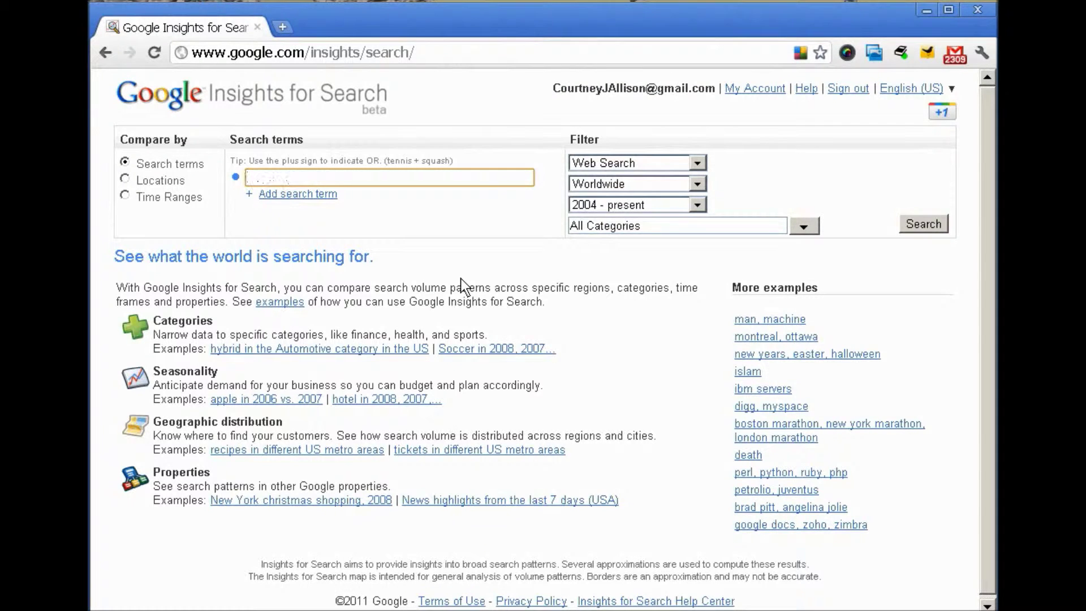
type("It's really this easy!!!")
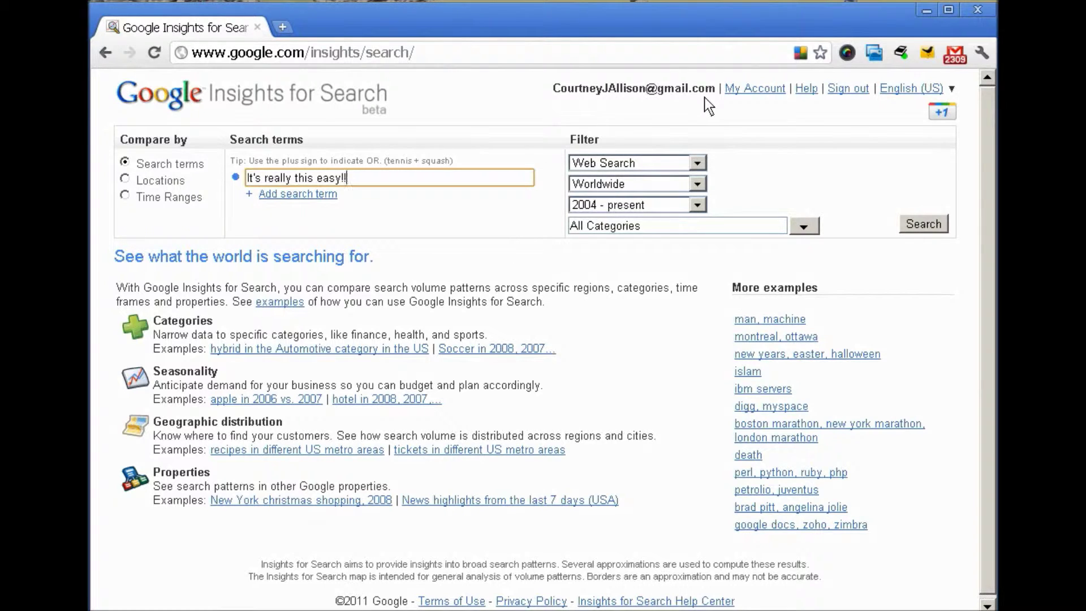
key("BackSpace")
key("BackSpace")
key("BackSpace")
key("BackSpace")
key("BackSpace")
key("BackSpace")
key("BackSpace")
key("BackSpace")
key("BackSpace")
key("BackSpace")
key("BackSpace")
key("BackSpace")
key("BackSpace")
key("BackSpace")
key("BackSpace")
key("BackSpace")
key("BackSpace")
key("BackSpace")
key("BackSpace")
key("BackSpace")
Type and clear 'Gmail Rocks!', leaving the field empty, then compare by Locations
type("Gmna")
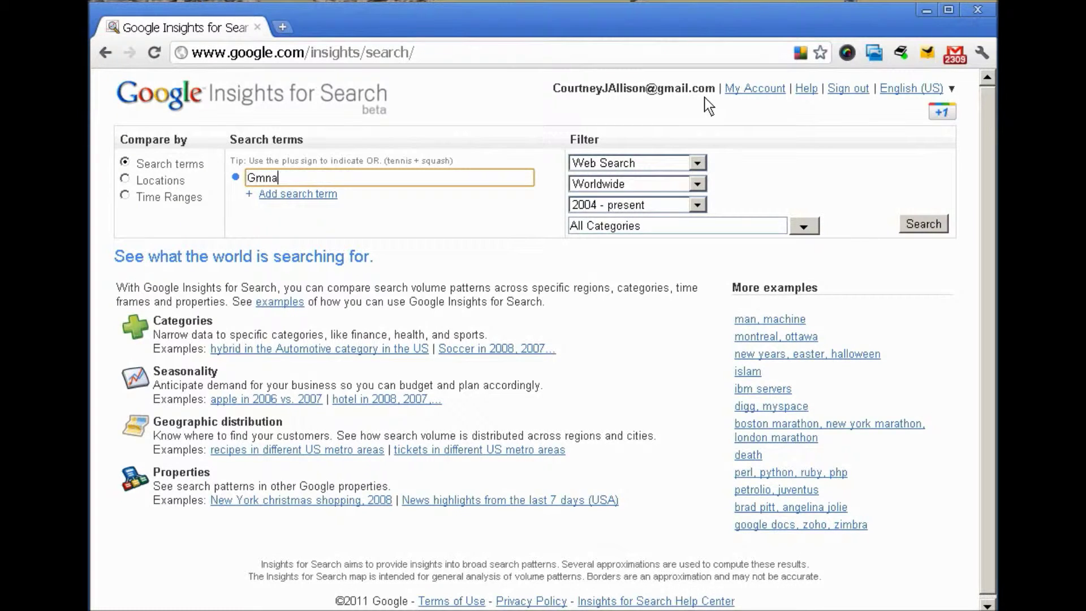
key("BackSpace")
key("BackSpace")
type("ail Rocks!")
key("BackSpace")
key("BackSpace")
key("BackSpace")
key("BackSpace")
key("BackSpace")
key("BackSpace")
key("BackSpace")
key("BackSpace")
key("BackSpace")
key("BackSpace")
key("BackSpace")
left_click(126, 179)
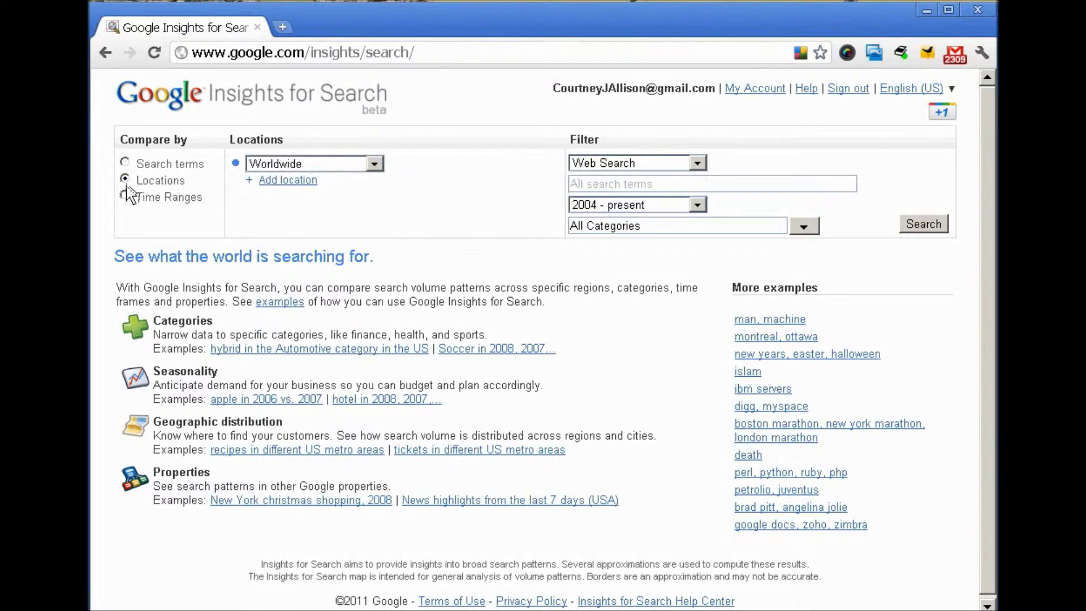
Compare by Search terms, keeping Web Search, Worldwide and 2004 - present unchanged
left_click(125, 196)
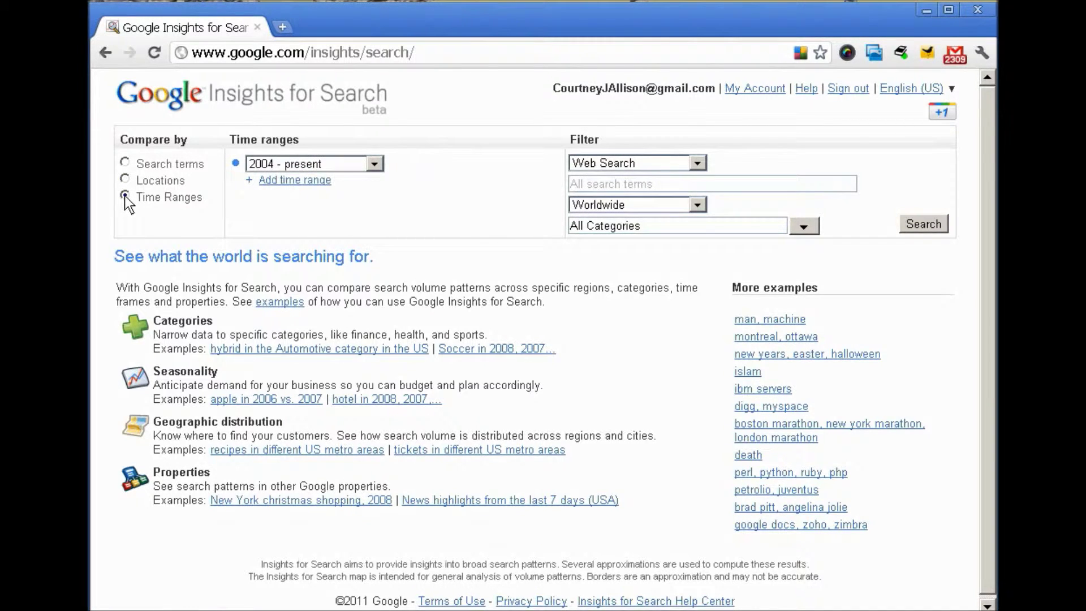
left_click(125, 162)
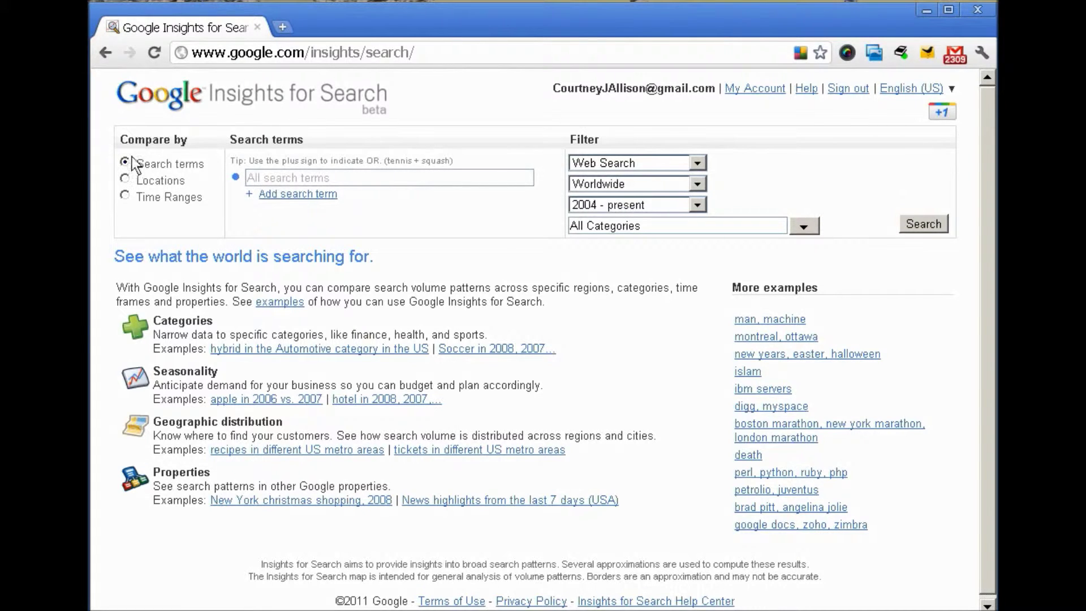
left_click(698, 161)
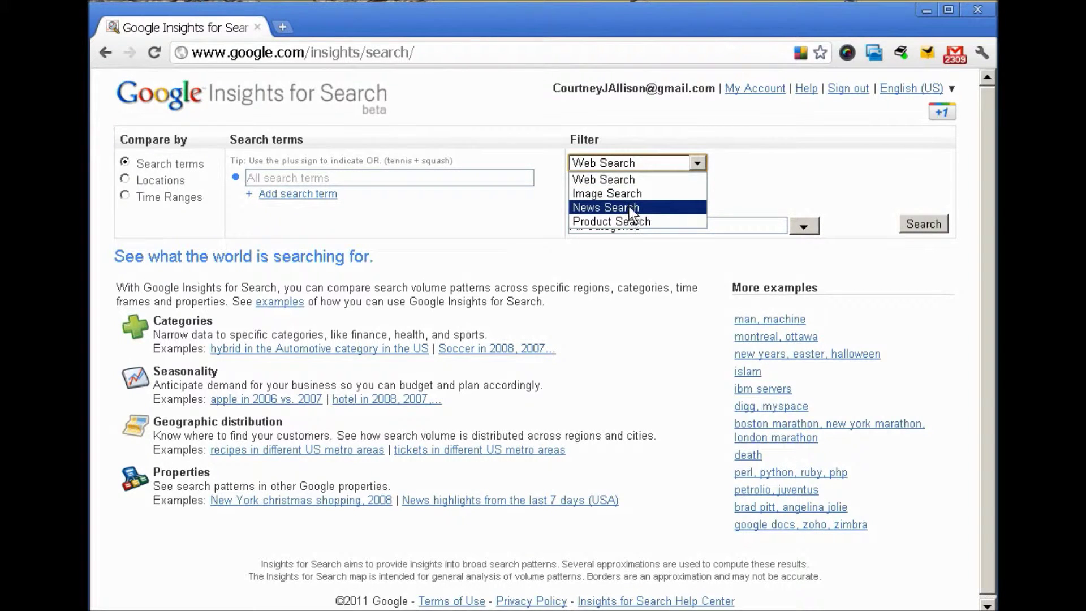
left_click(696, 164)
left_click(697, 184)
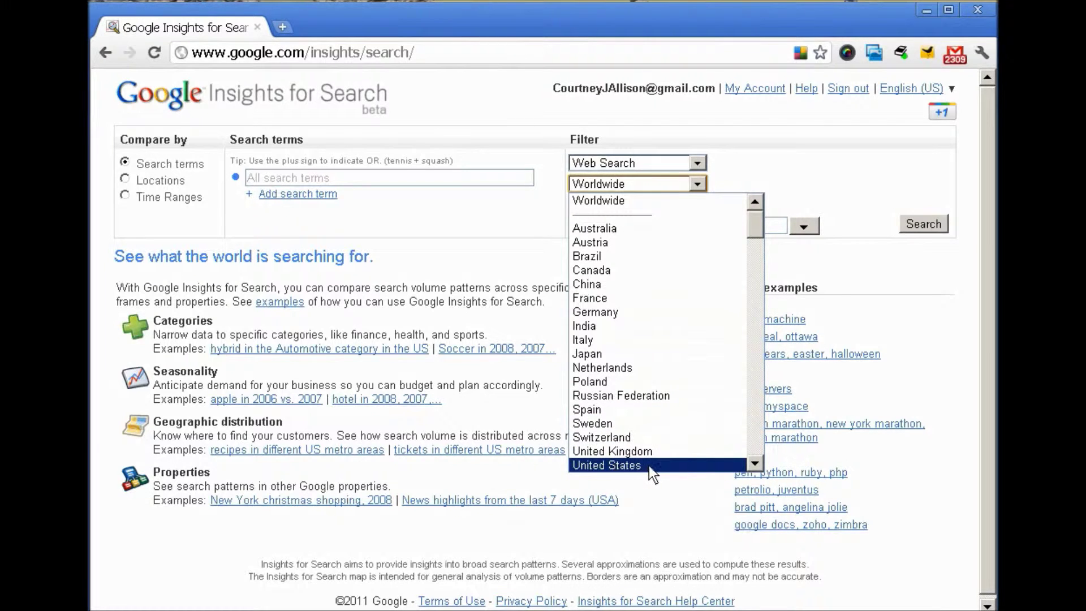
left_click(697, 185)
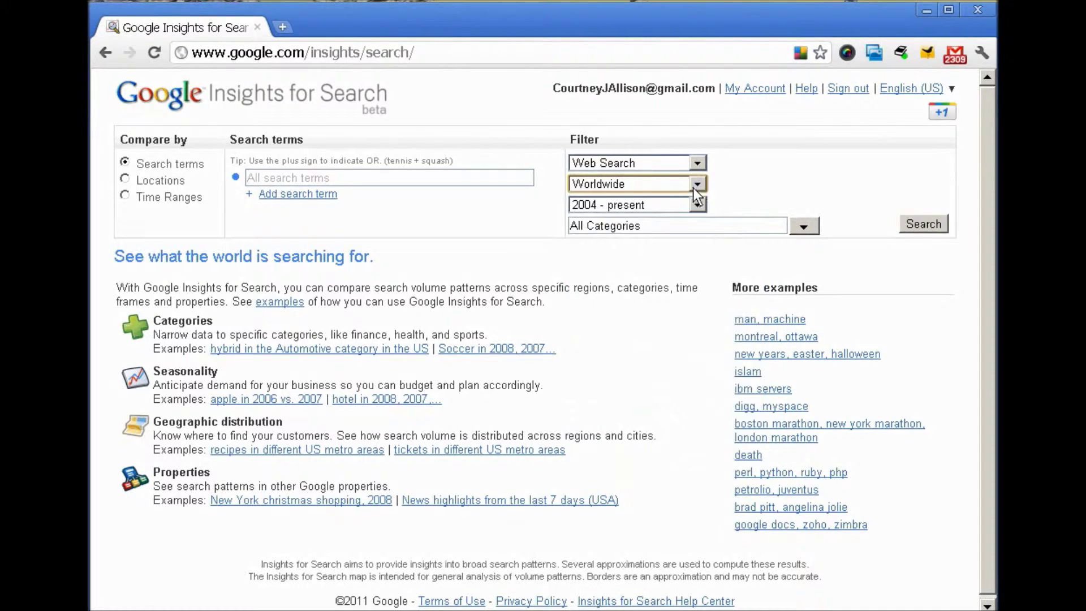
left_click(697, 206)
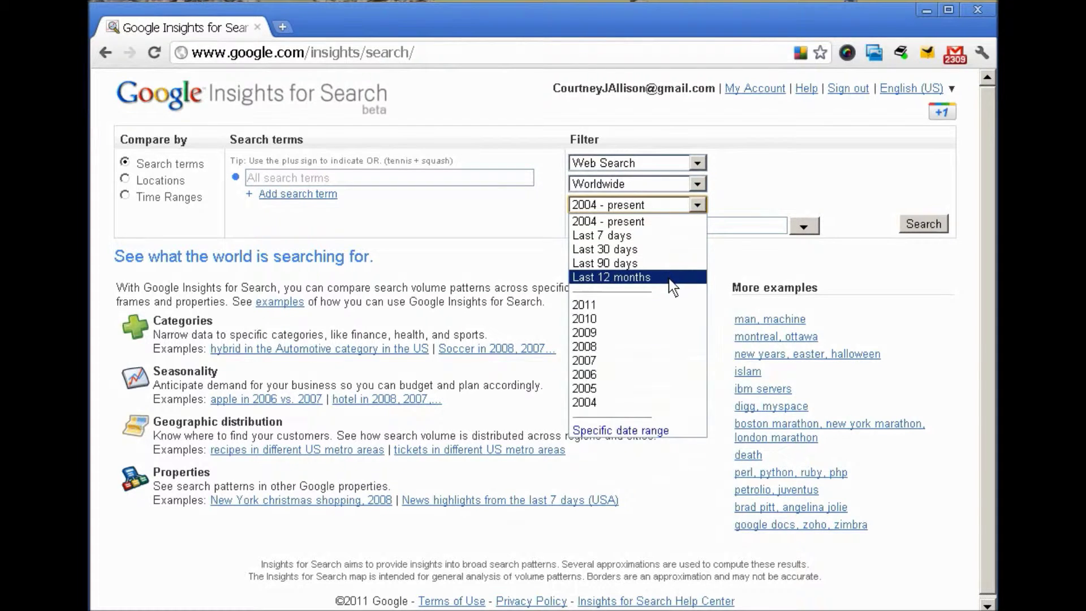
left_click(698, 205)
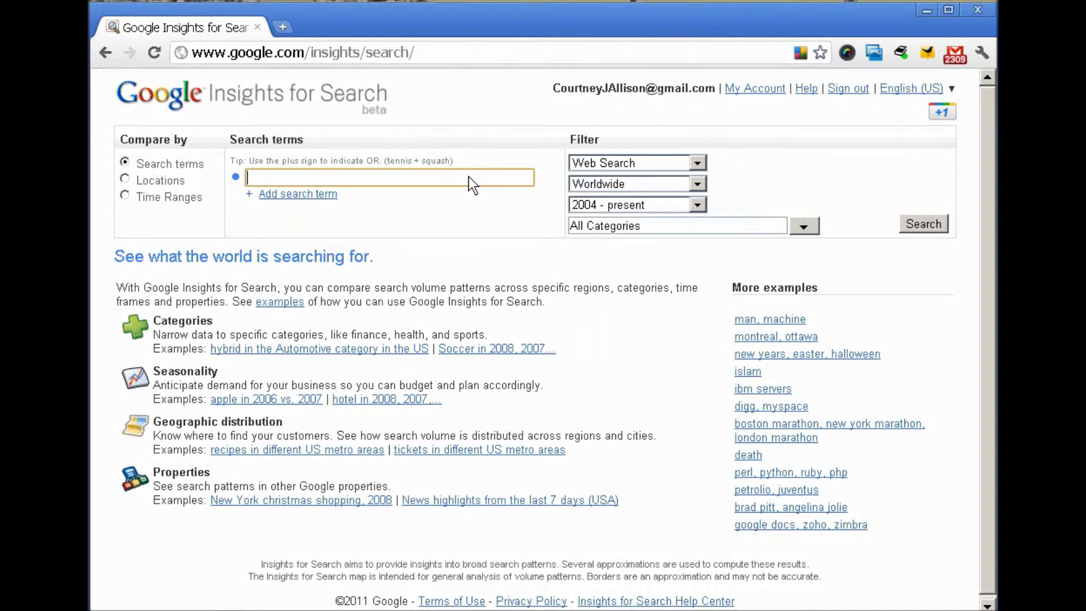
Enter 'Disabilities in Canada' as the term and filter to Canada and Last 12 months
type("It's okay to make mista")
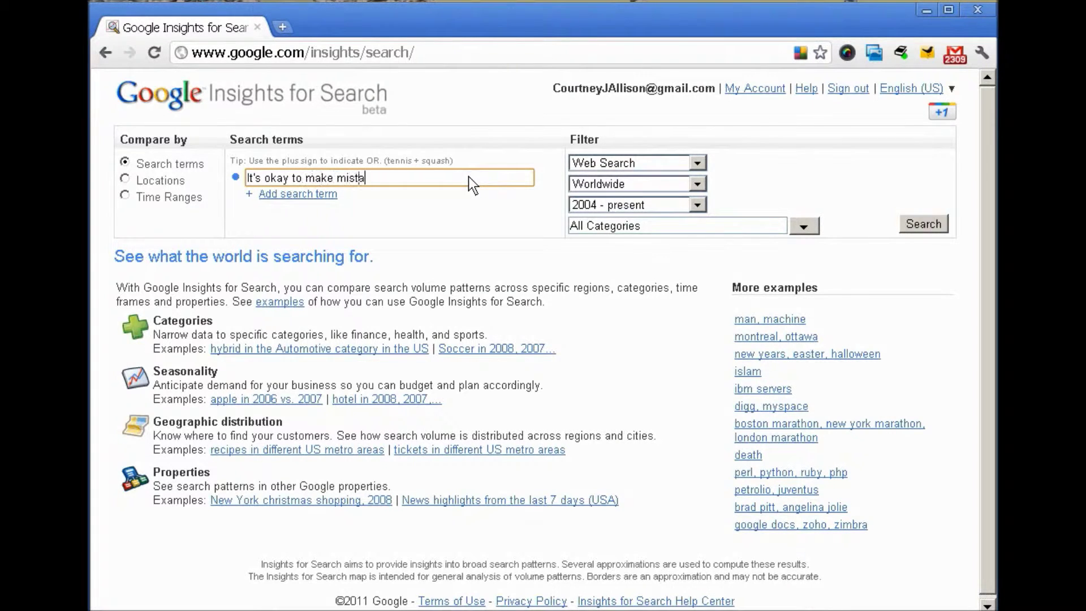
type("kes...")
key("BackSpace")
key("BackSpace")
key("BackSpace")
key("BackSpace")
key("BackSpace")
key("BackSpace")
key("BackSpace")
key("BackSpace")
key("BackSpace")
key("BackSpace")
key("BackSpace")
key("BackSpace")
key("BackSpace")
key("BackSpace")
key("BackSpace")
key("BackSpace")
key("BackSpace")
key("BackSpace")
key("BackSpace")
key("BackSpace")
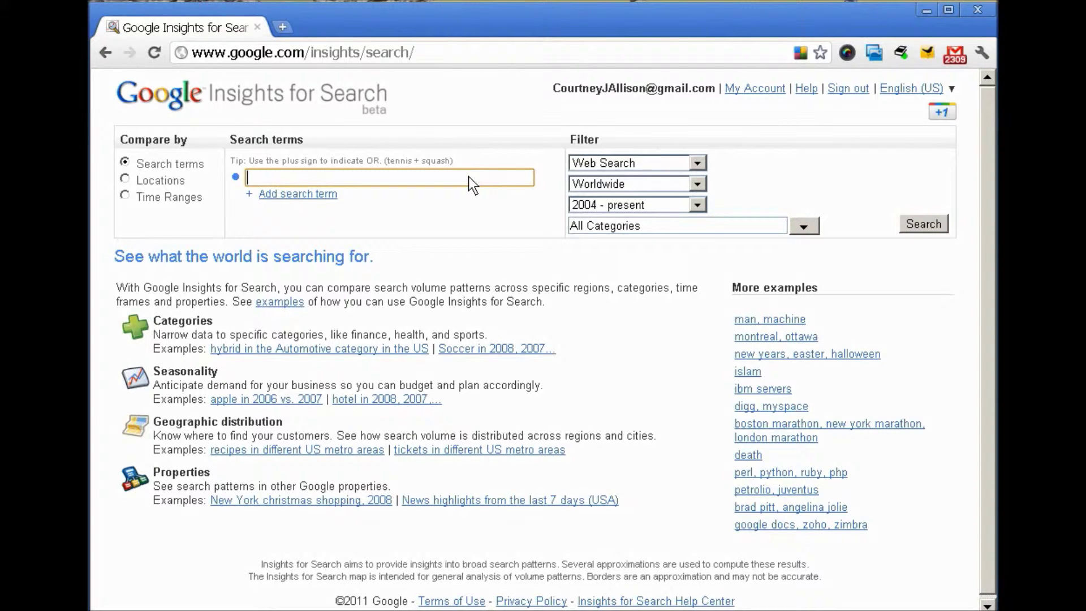
type("Disabilities in Canada")
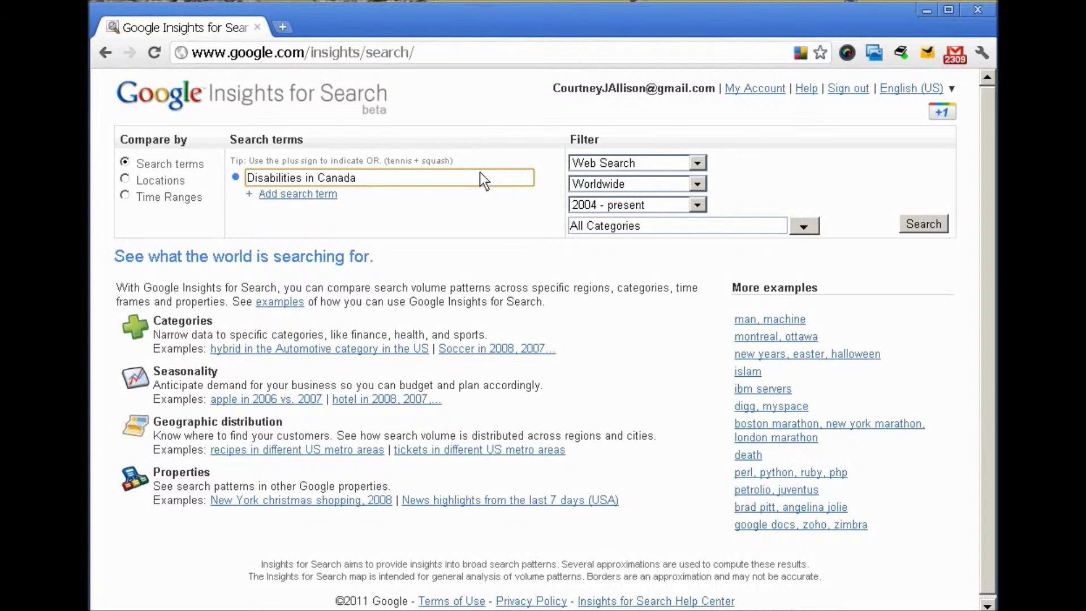
left_click(697, 184)
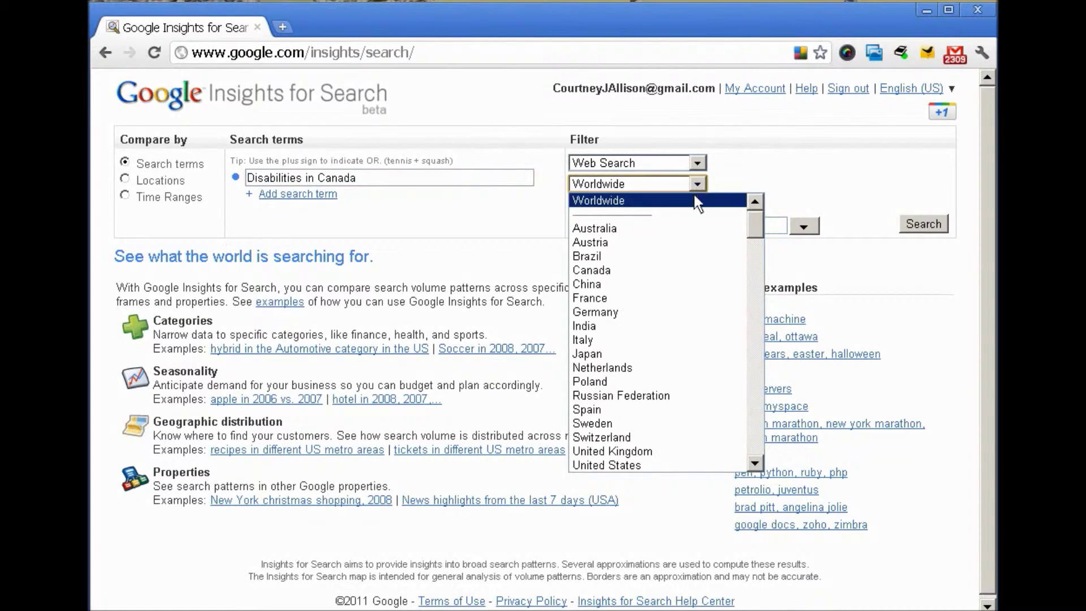
left_click(666, 270)
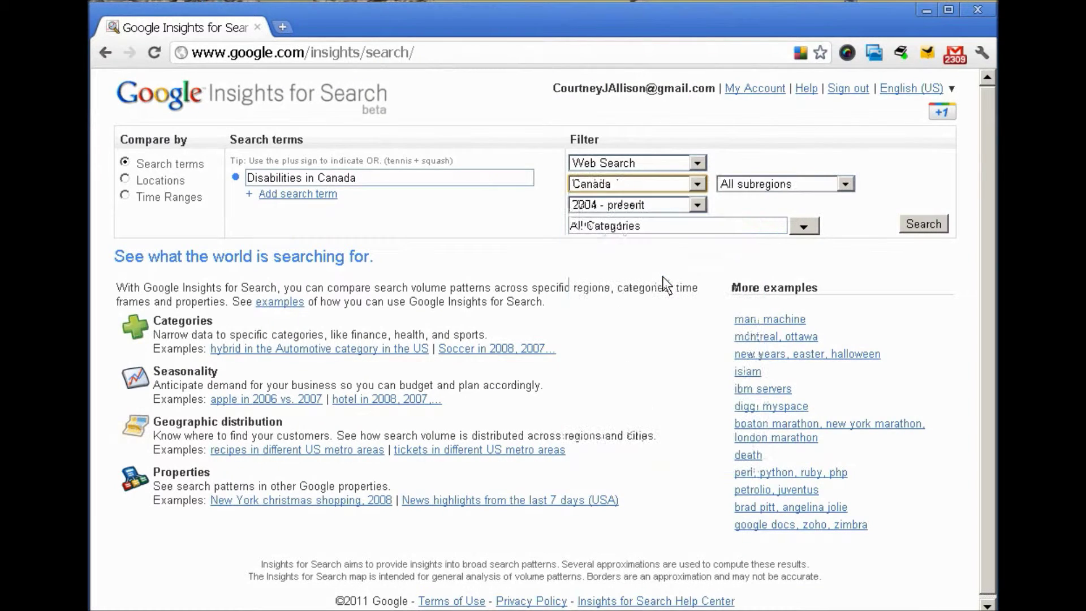
left_click(699, 206)
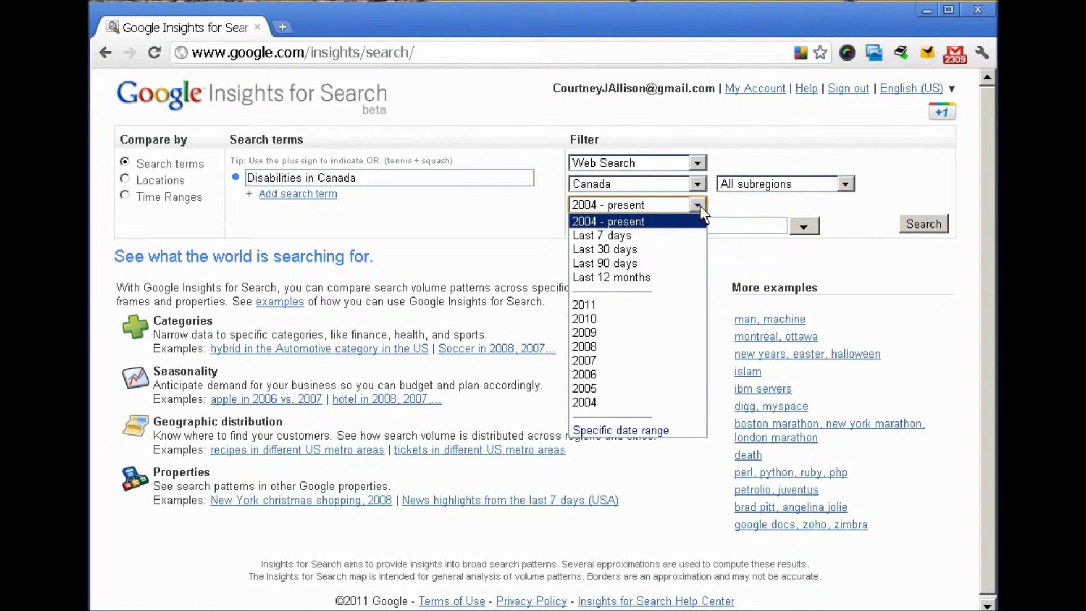
left_click(668, 277)
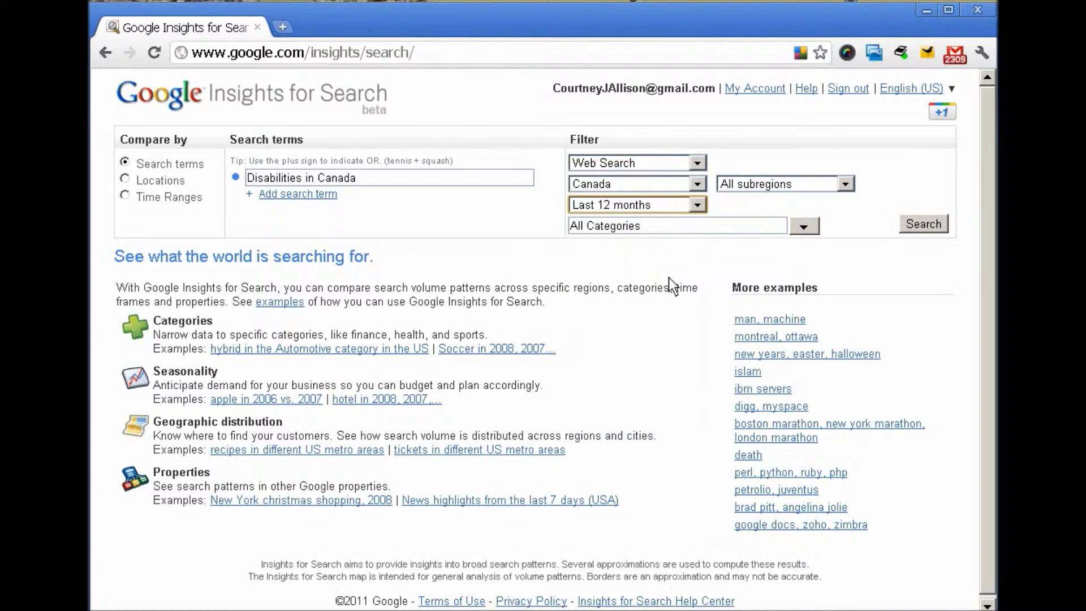
Change the search term to 'Disability' and run the search
left_click(421, 170)
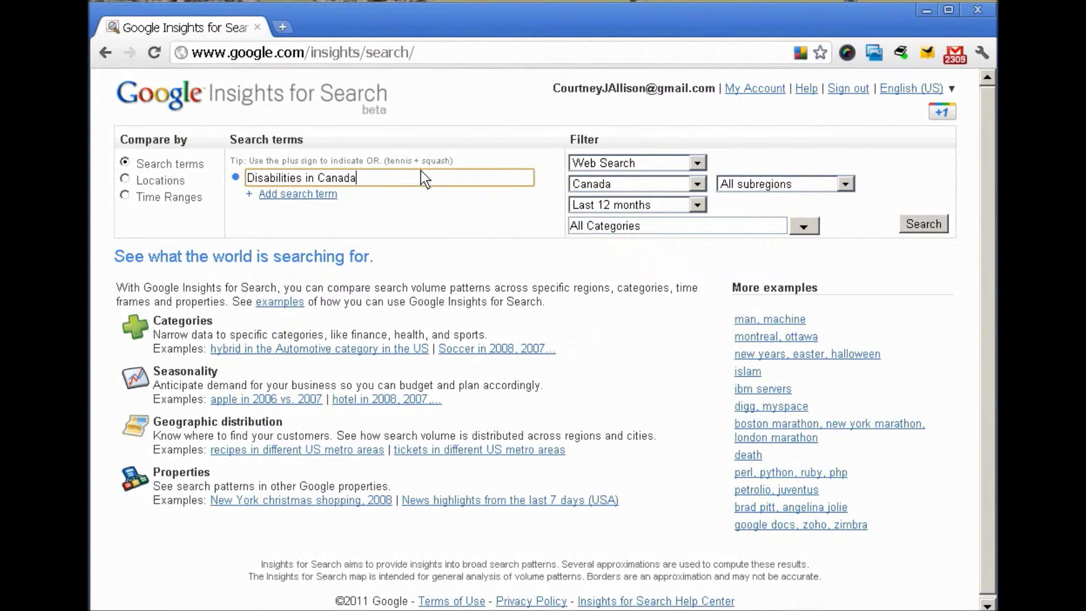
key("BackSpace")
key("BackSpace")
key("BackSpace")
key("BackSpace")
key("BackSpace")
key("BackSpace")
key("BackSpace")
key("BackSpace")
key("BackSpace")
key("BackSpace")
key("BackSpace")
key("BackSpace")
key("BackSpace")
key("BackSpace")
key("BackSpace")
key("BackSpace")
key("BackSpace")
key("BackSpace")
key("BackSpace")
key("BackSpace")
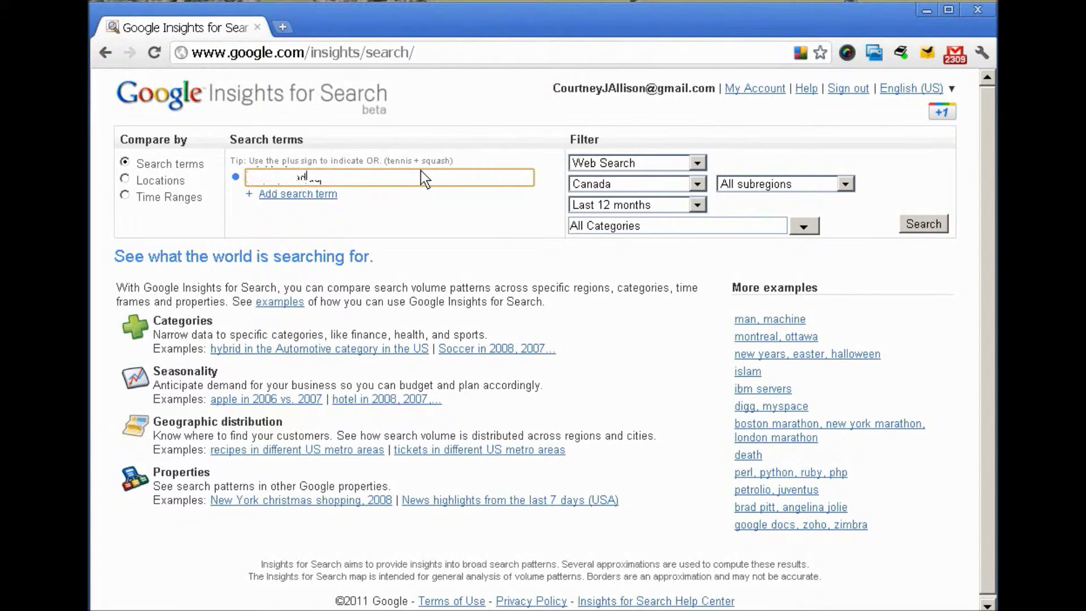
type("Disability")
left_click(930, 224)
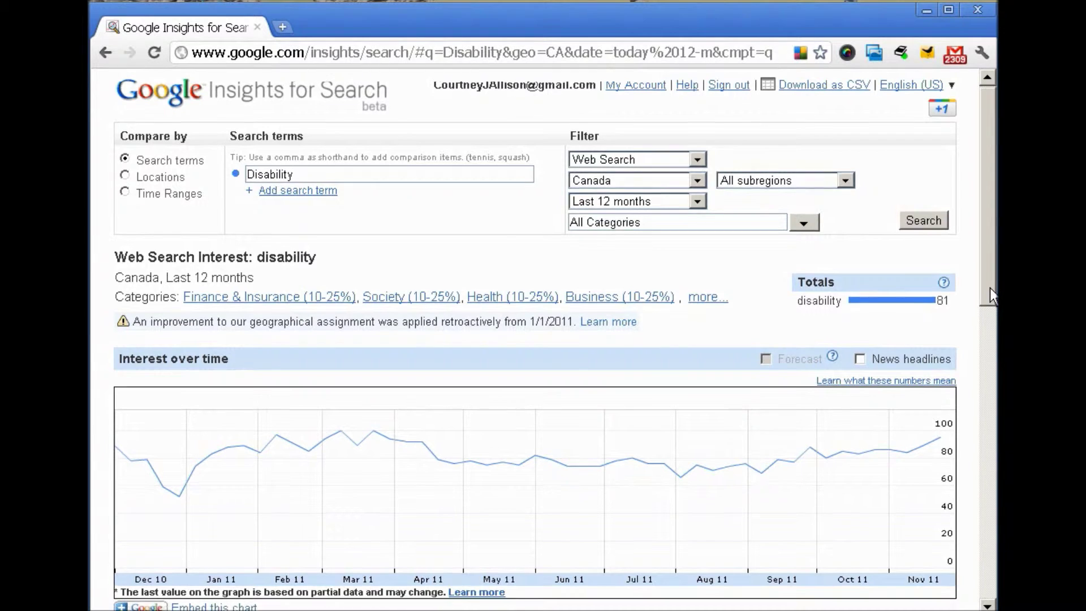
Scroll through the Canada Disability results and open the related search 'disability tax credit'
left_click_drag(990, 287, 993, 432)
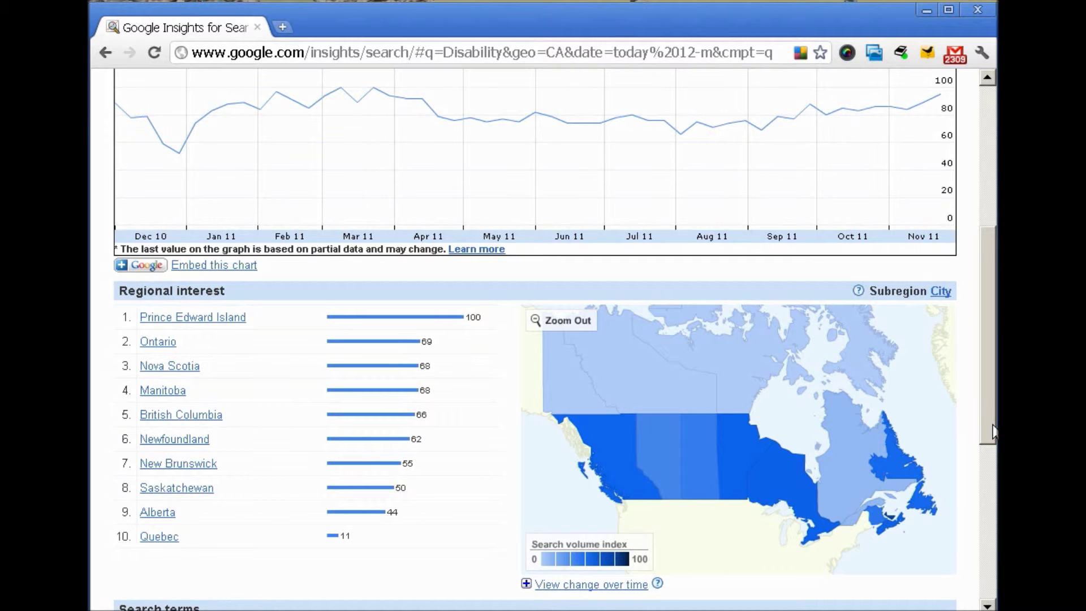
left_click_drag(994, 433, 994, 593)
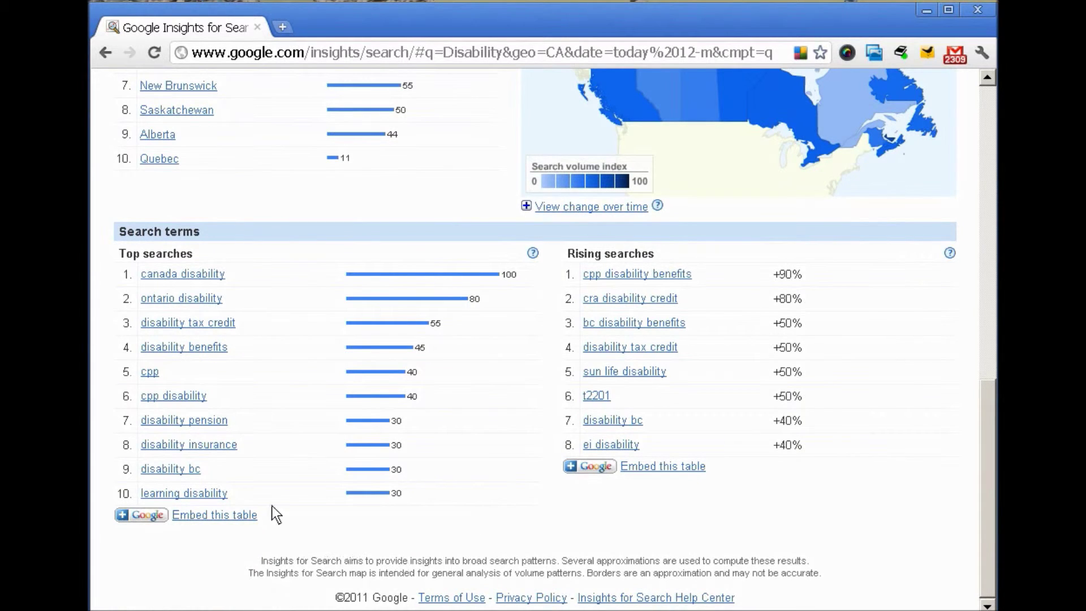
mouse_move(253, 456)
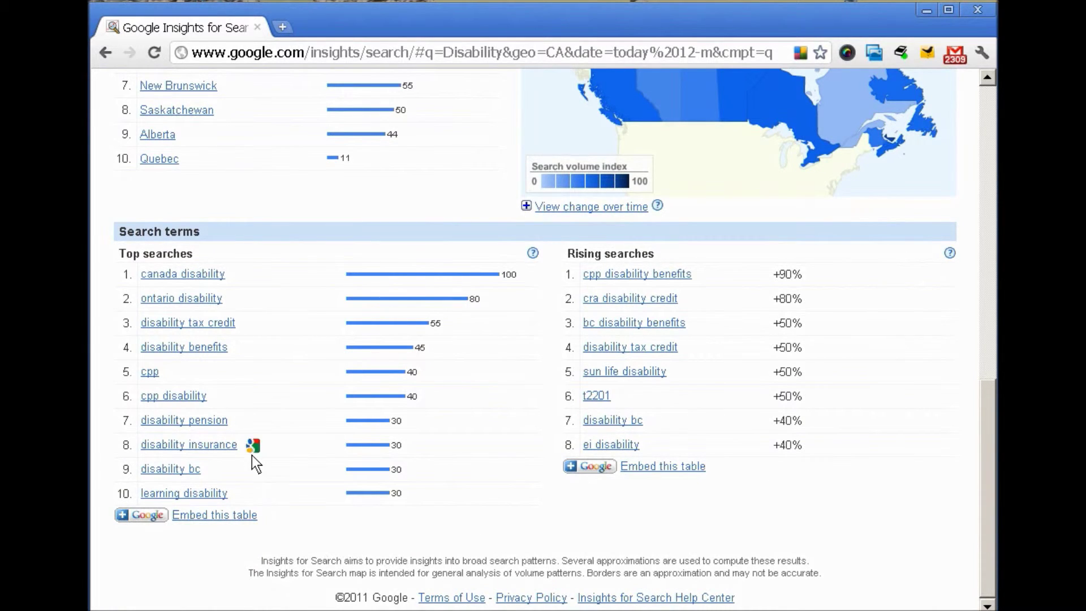
left_click(208, 327)
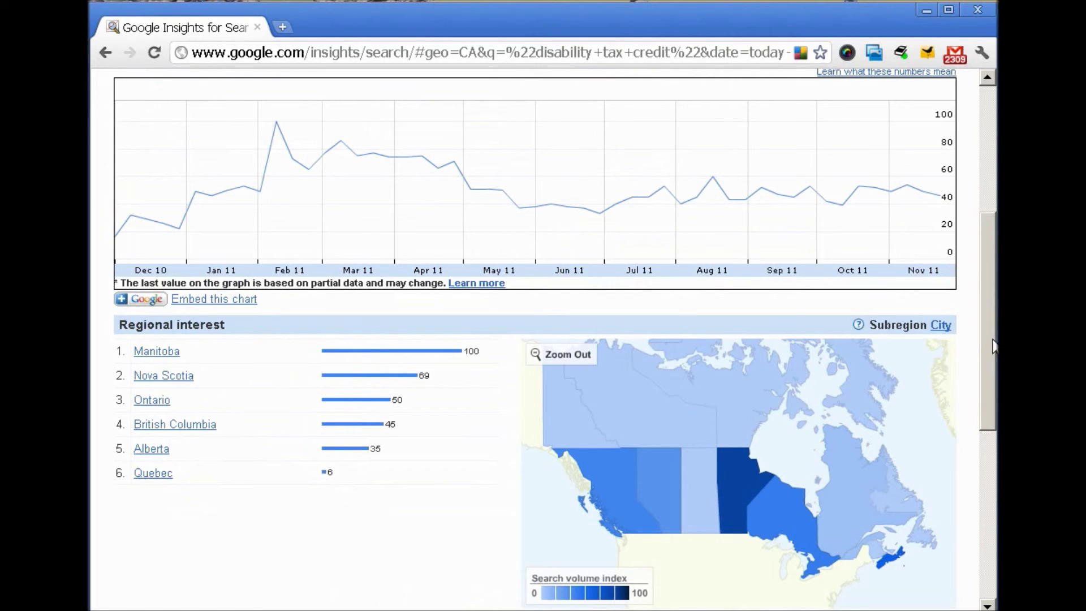
left_click_drag(994, 347, 994, 222)
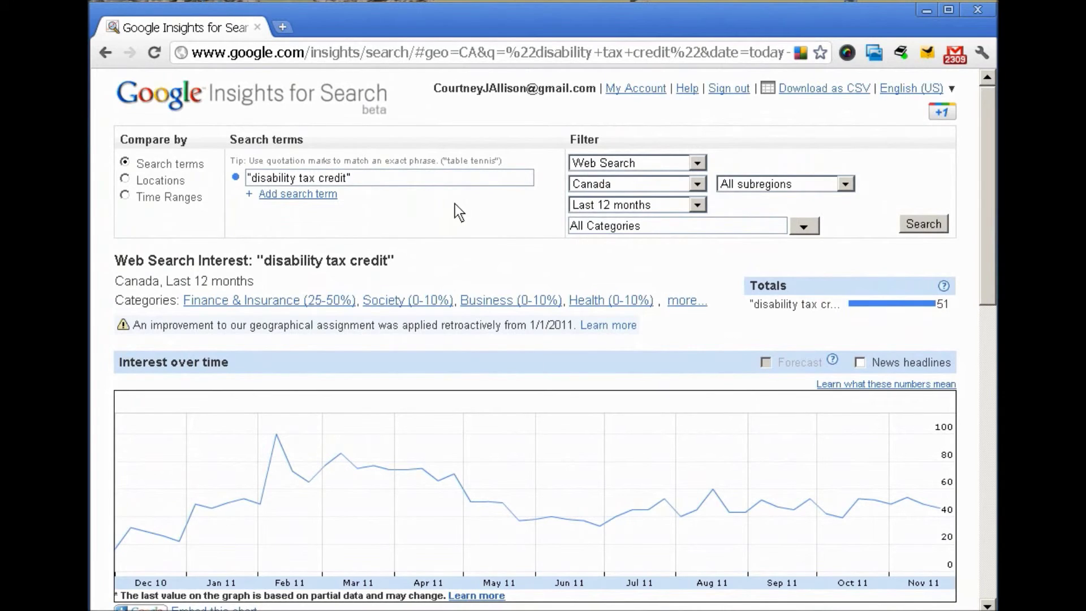
left_click(393, 177)
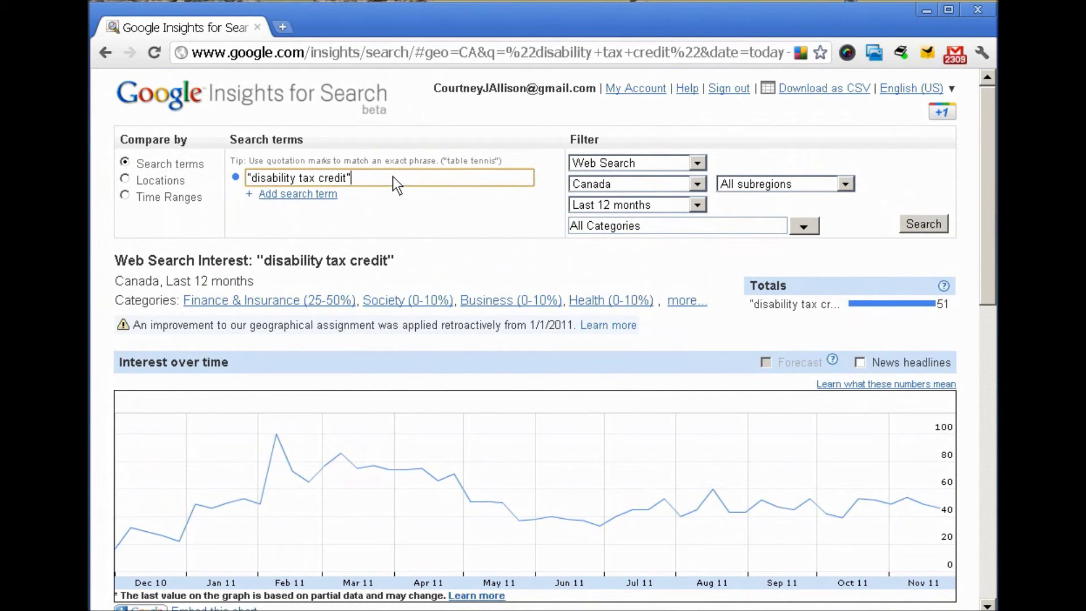
key("BackSpace")
key("BackSpace")
key("BackSpace")
key("BackSpace")
key("BackSpace")
key("BackSpace")
key("BackSpace")
key("BackSpace")
key("BackSpace")
key("BackSpace")
key("BackSpace")
key("BackSpace")
key("BackSpace")
key("BackSpace")
key("BackSpace")
key("BackSpace")
key("BackSpace")
key("BackSpace")
key("BackSpace")
key("BackSpace")
key("BackSpace")
key("BackSpace")
key("BackSpace")
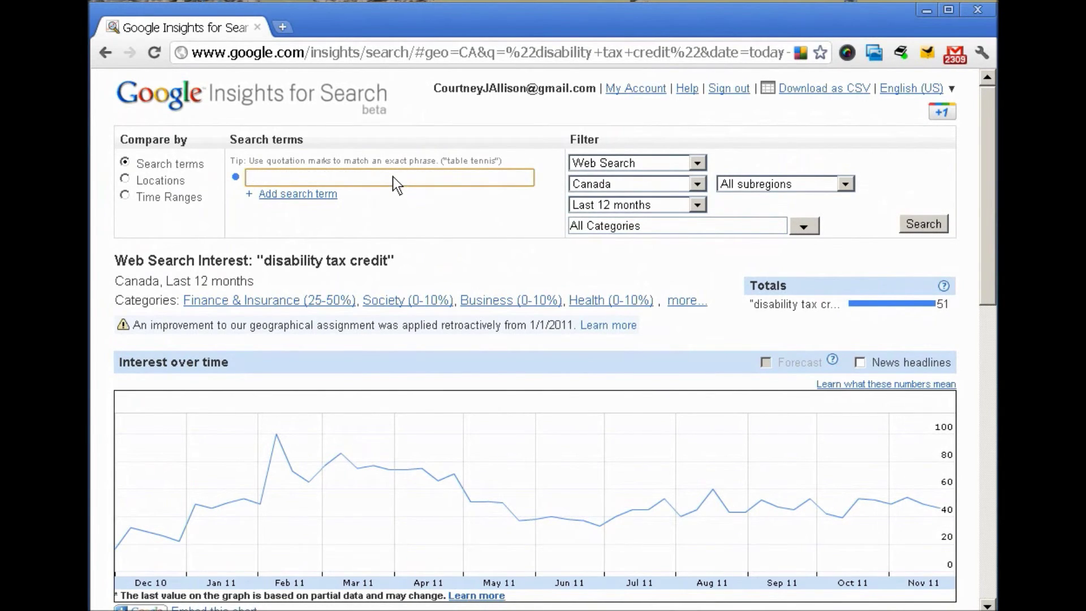
type("It's that easy!")
key("BackSpace")
key("BackSpace")
key("BackSpace")
key("BackSpace")
key("BackSpace")
key("BackSpace")
key("BackSpace")
key("BackSpace")
key("BackSpace")
key("BackSpace")
key("BackSpace")
key("BackSpace")
key("BackSpace")
key("BackSpace")
key("BackSpace")
type("www.caliandson.com")
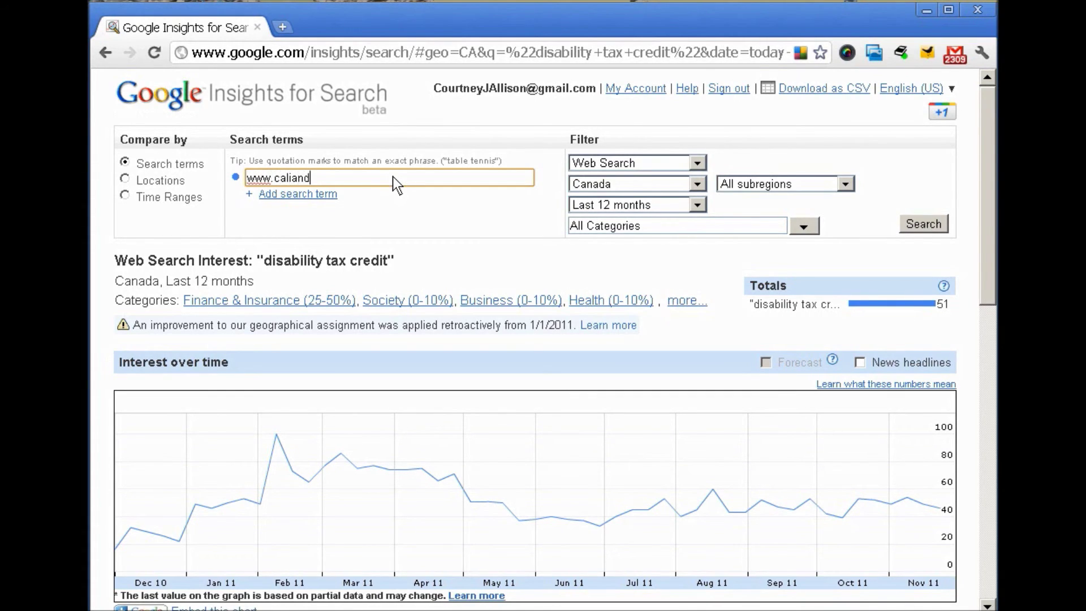